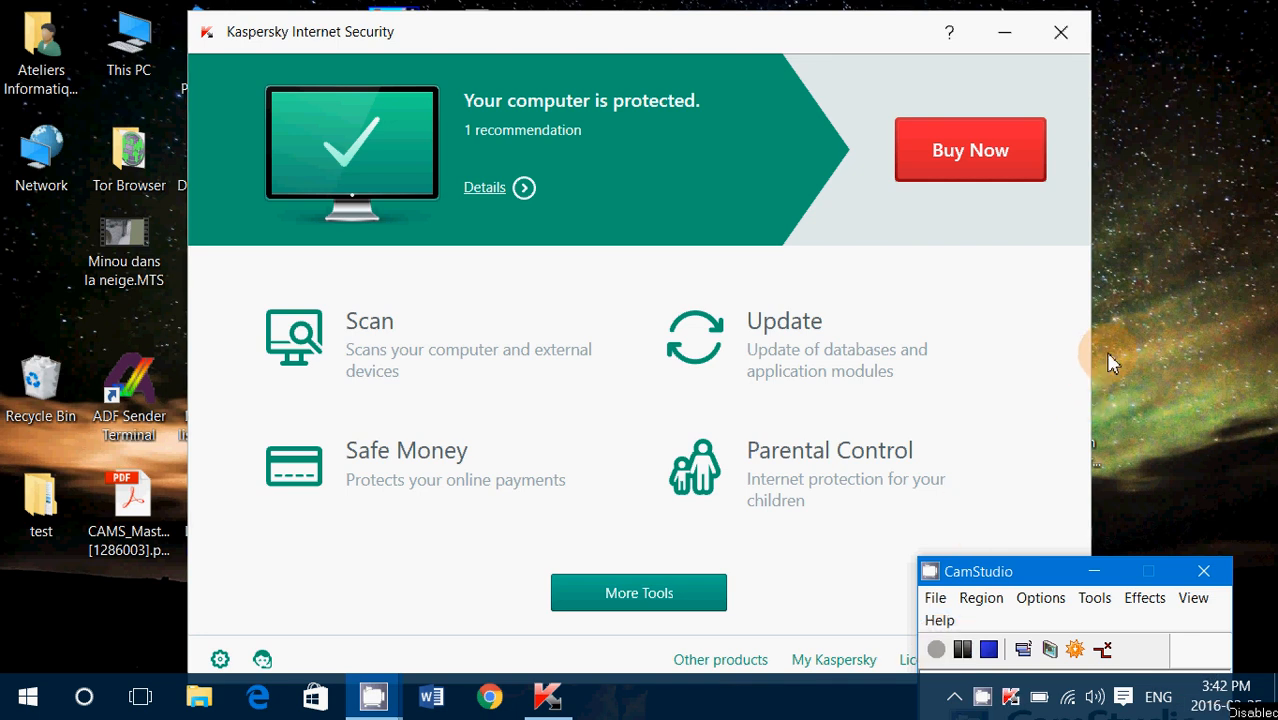
Step: Bring the Kaspersky Internet Security protection overview window to the front
{"action": "left_click", "coordinate": [801, 38]}
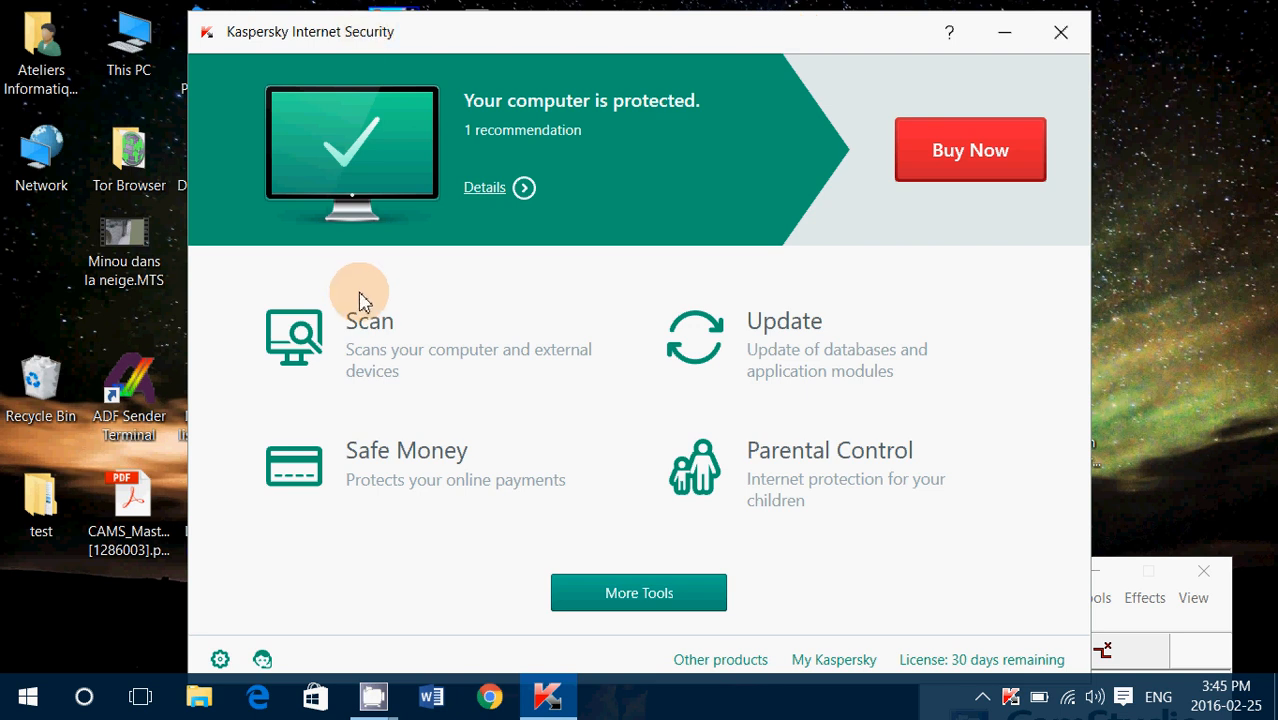
Step: Run a Google search for 'free' in Chrome
{"action": "left_click", "coordinate": [490, 696]}
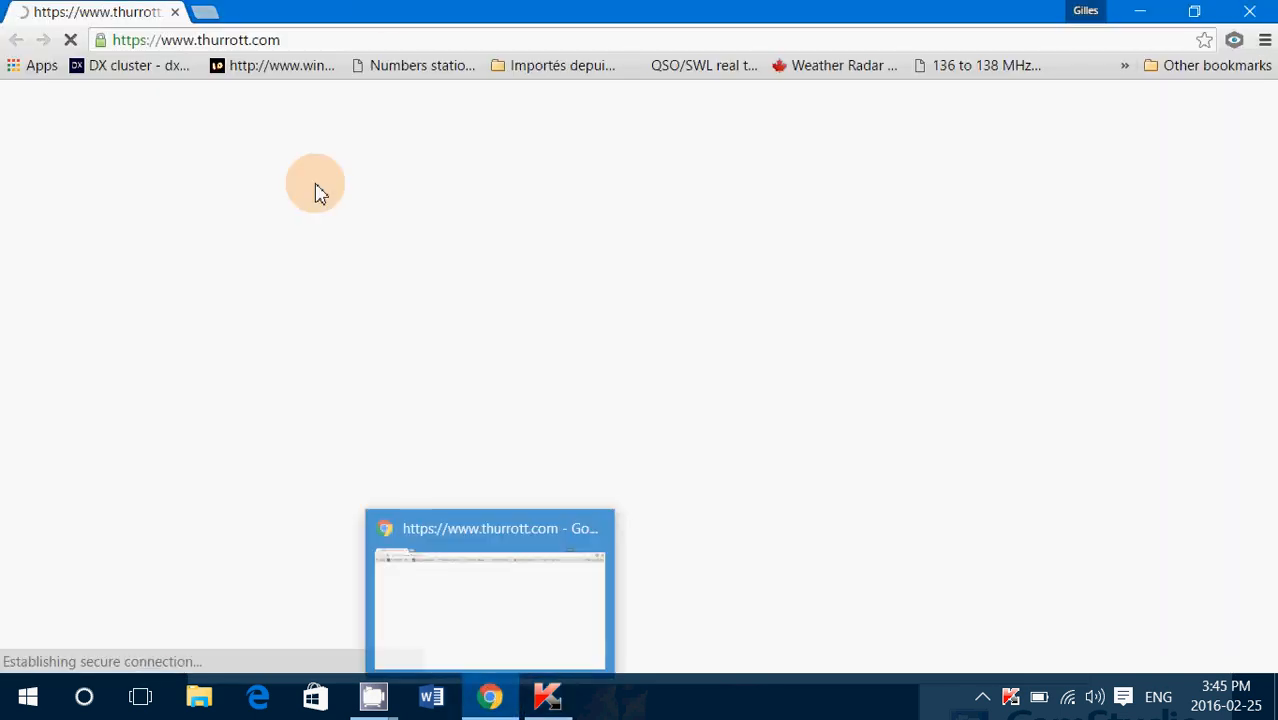
{"action": "left_click", "coordinate": [434, 44]}
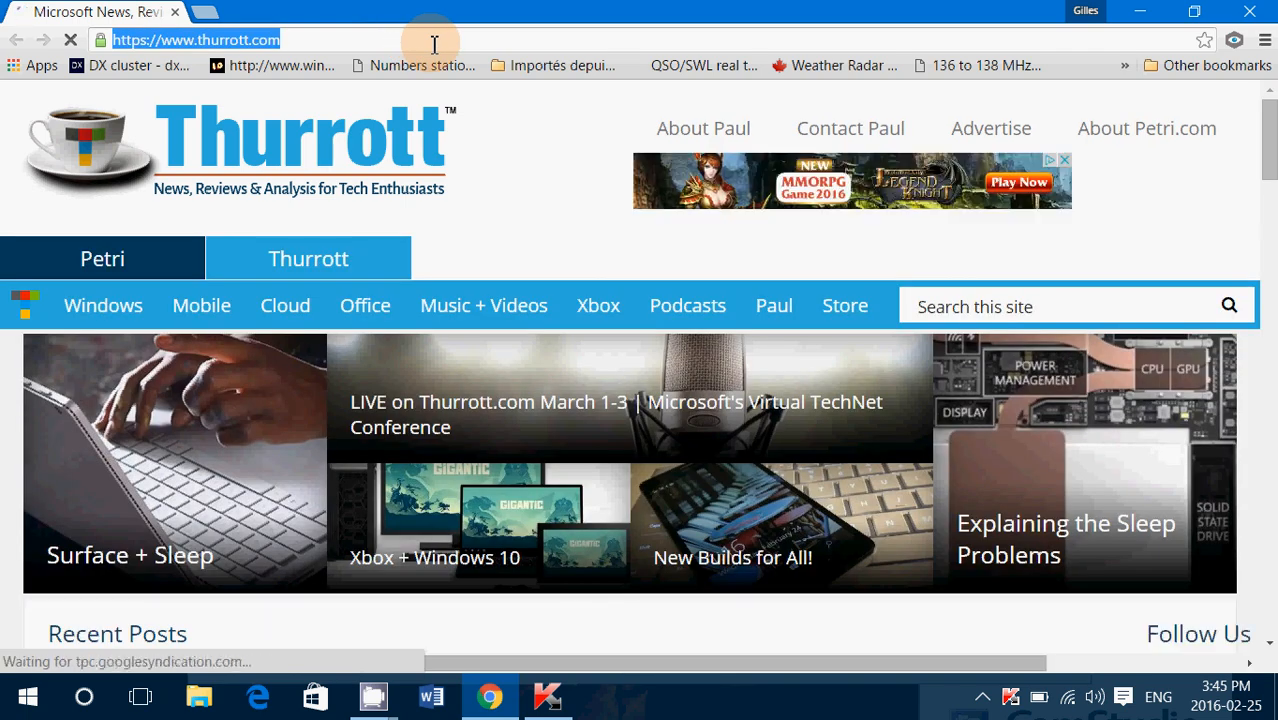
{"action": "type", "text": "free"}
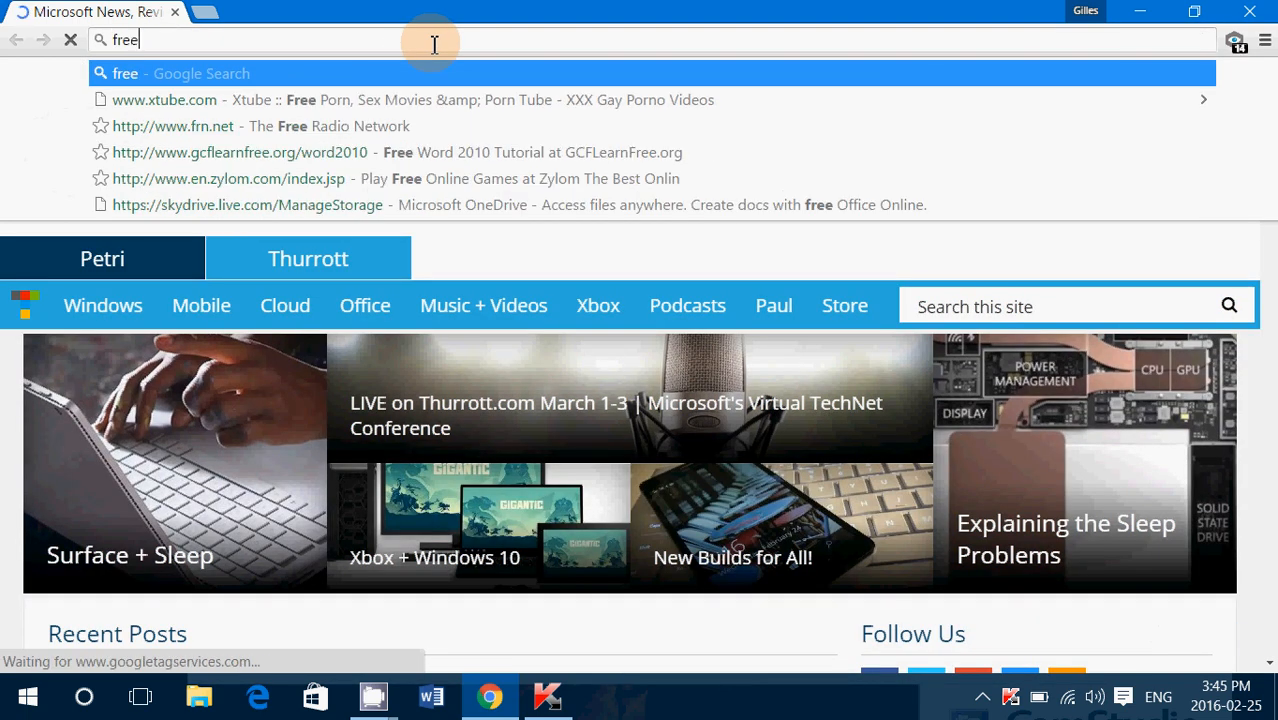
{"action": "key", "text": "Return"}
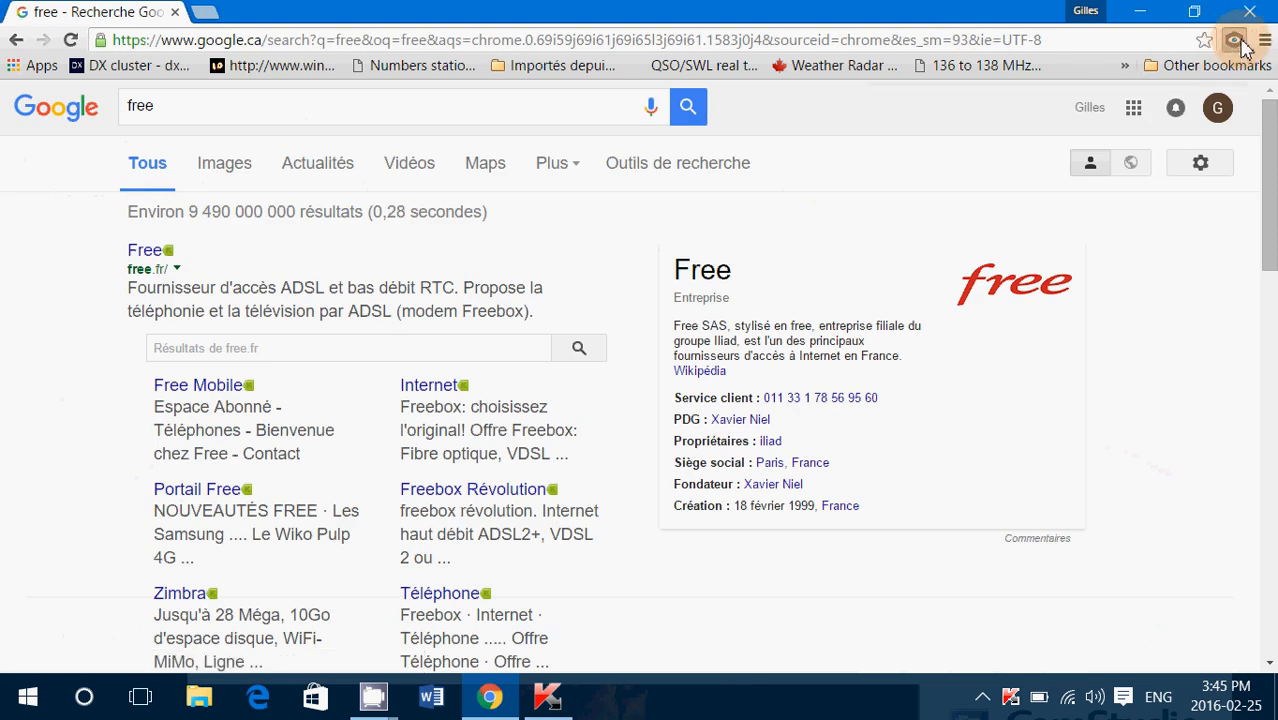
Step: Check the Kaspersky extension's Private Browsing tracker counts, then minimize Chrome back to Kaspersky
{"action": "left_click", "coordinate": [1236, 41]}
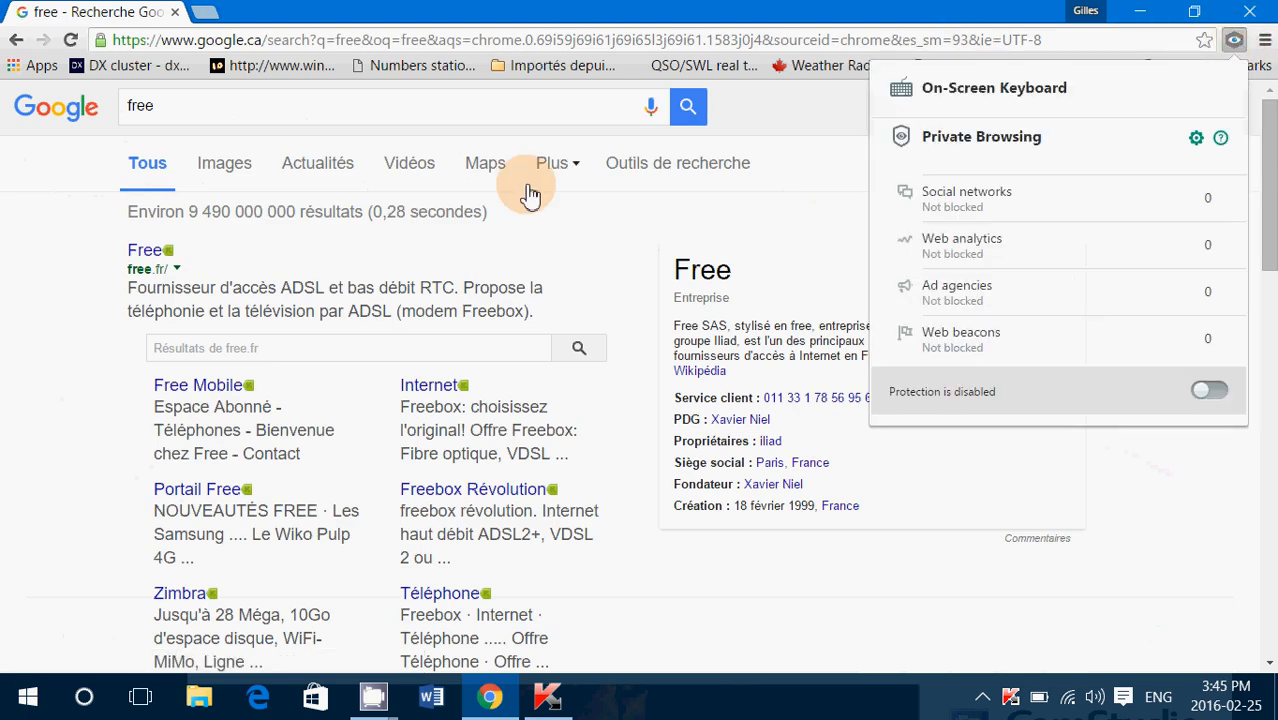
{"action": "left_click", "coordinate": [565, 240]}
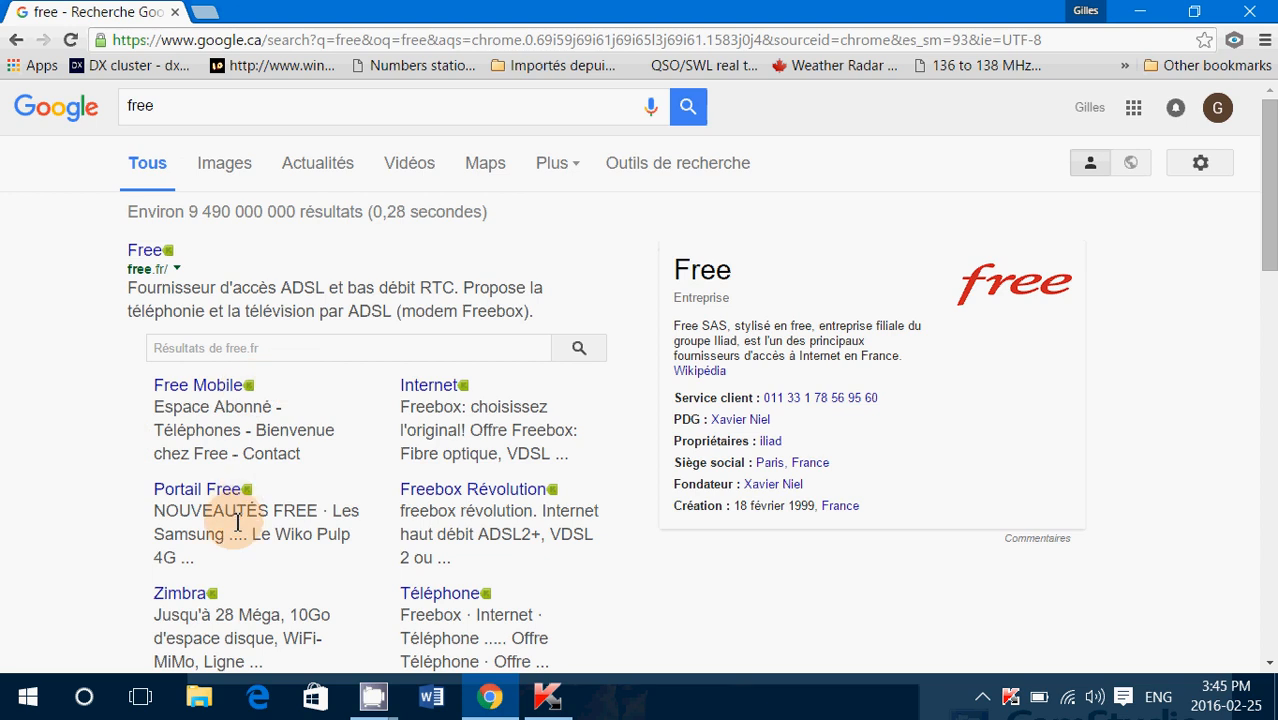
{"action": "scroll", "coordinate": [235, 535], "scroll_direction": "down", "scroll_amount": 3}
{"action": "scroll", "coordinate": [515, 455], "scroll_direction": "down", "scroll_amount": 4}
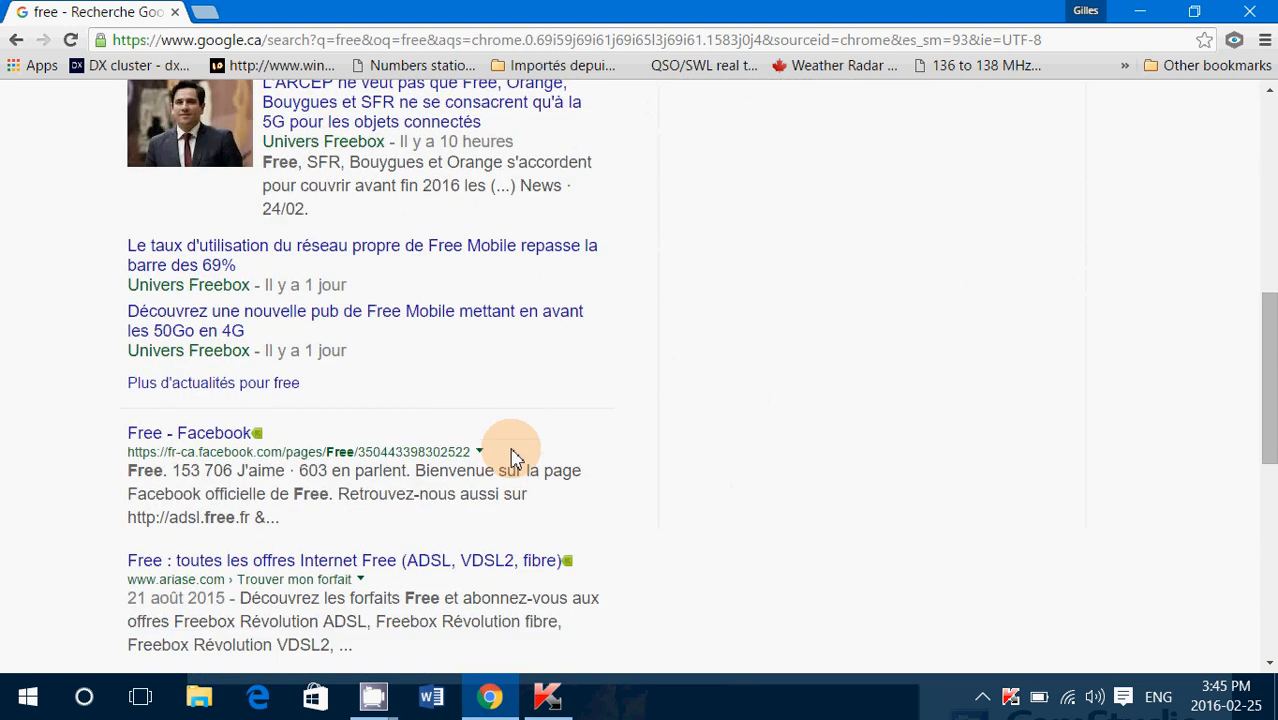
{"action": "scroll", "coordinate": [415, 540], "scroll_direction": "down", "scroll_amount": 3}
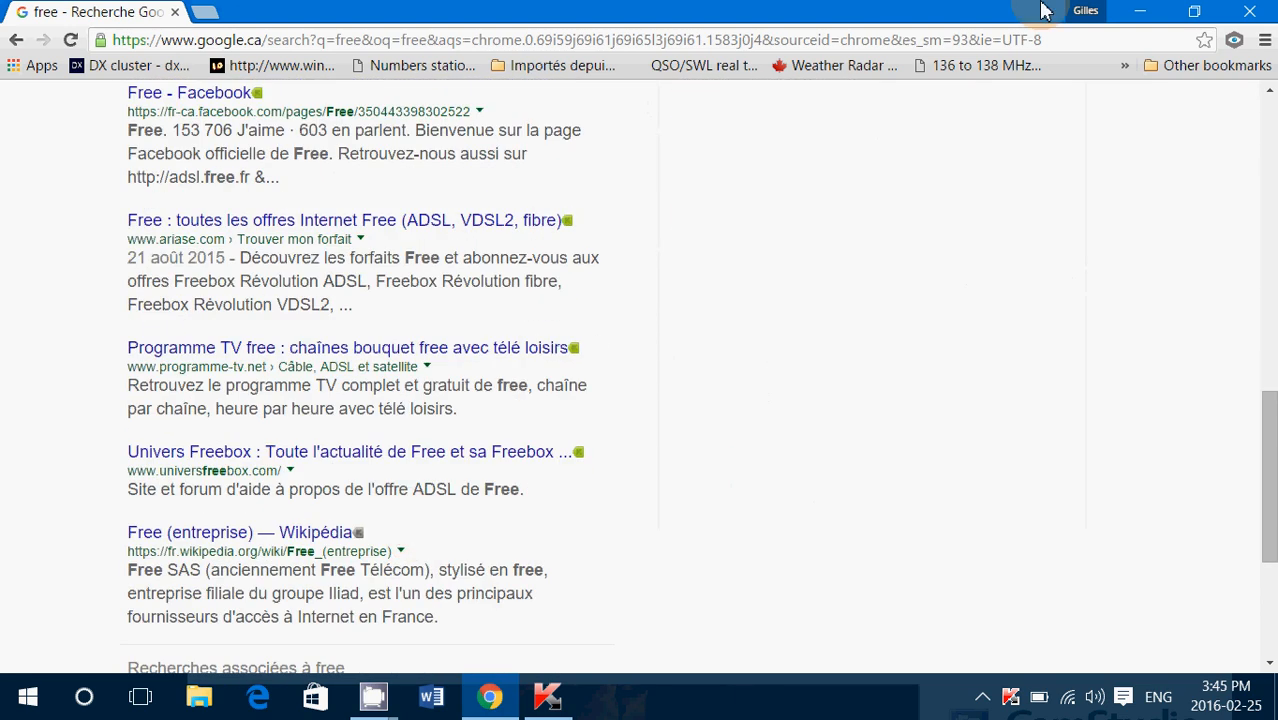
{"action": "left_click", "coordinate": [1140, 12]}
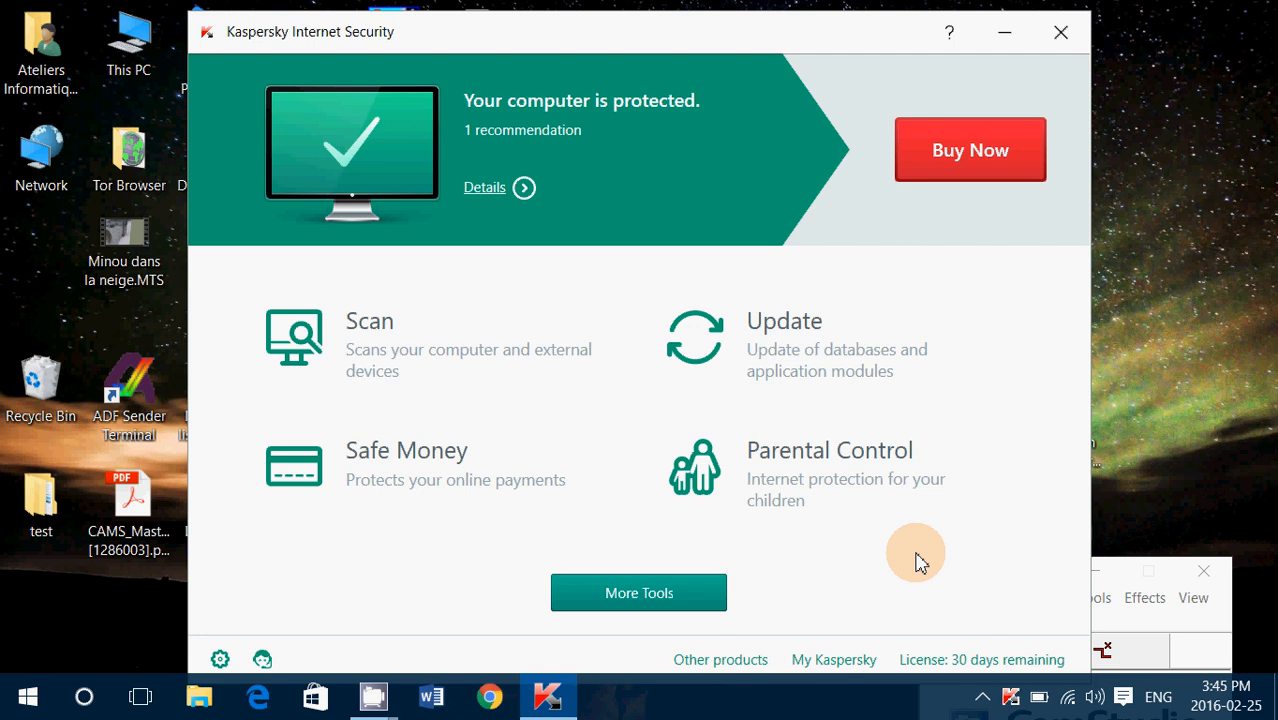
Step: Visit bankofamerica.com in Edge to see Kaspersky's Safe Money Protected Browser notice, then close Edge
{"action": "left_click", "coordinate": [259, 697]}
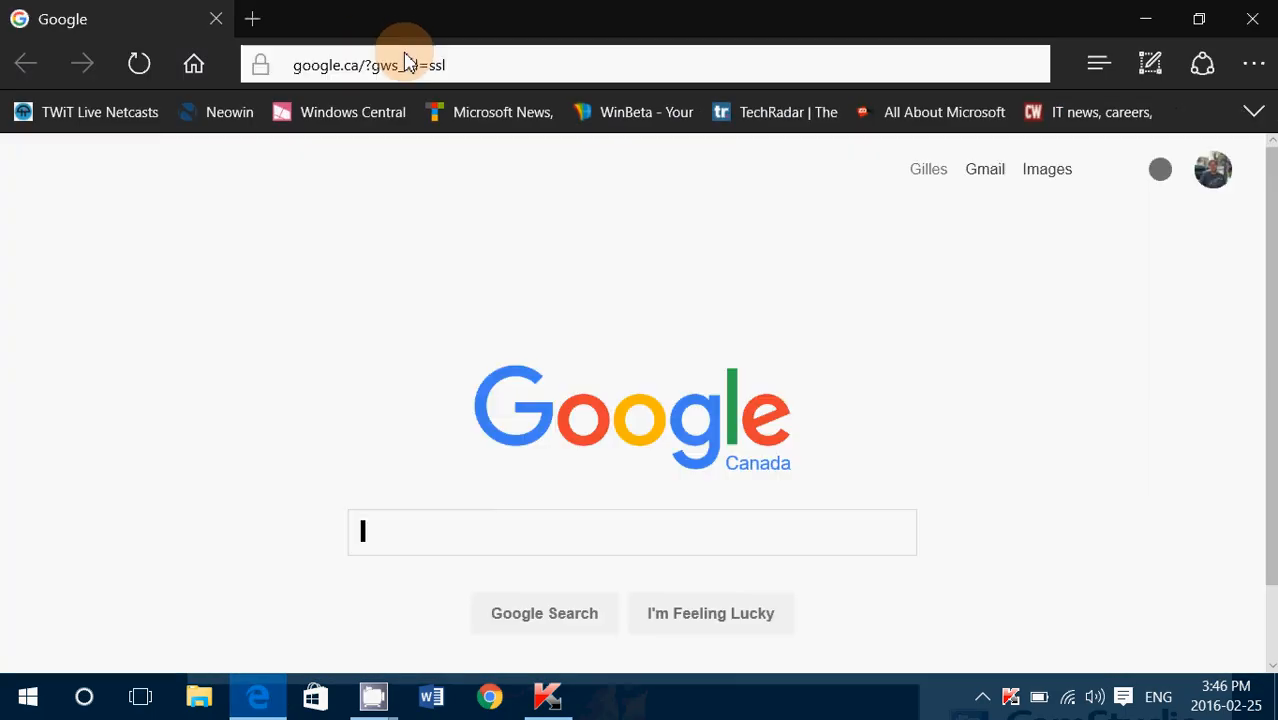
{"action": "left_click", "coordinate": [405, 65]}
{"action": "type", "text": "ba"}
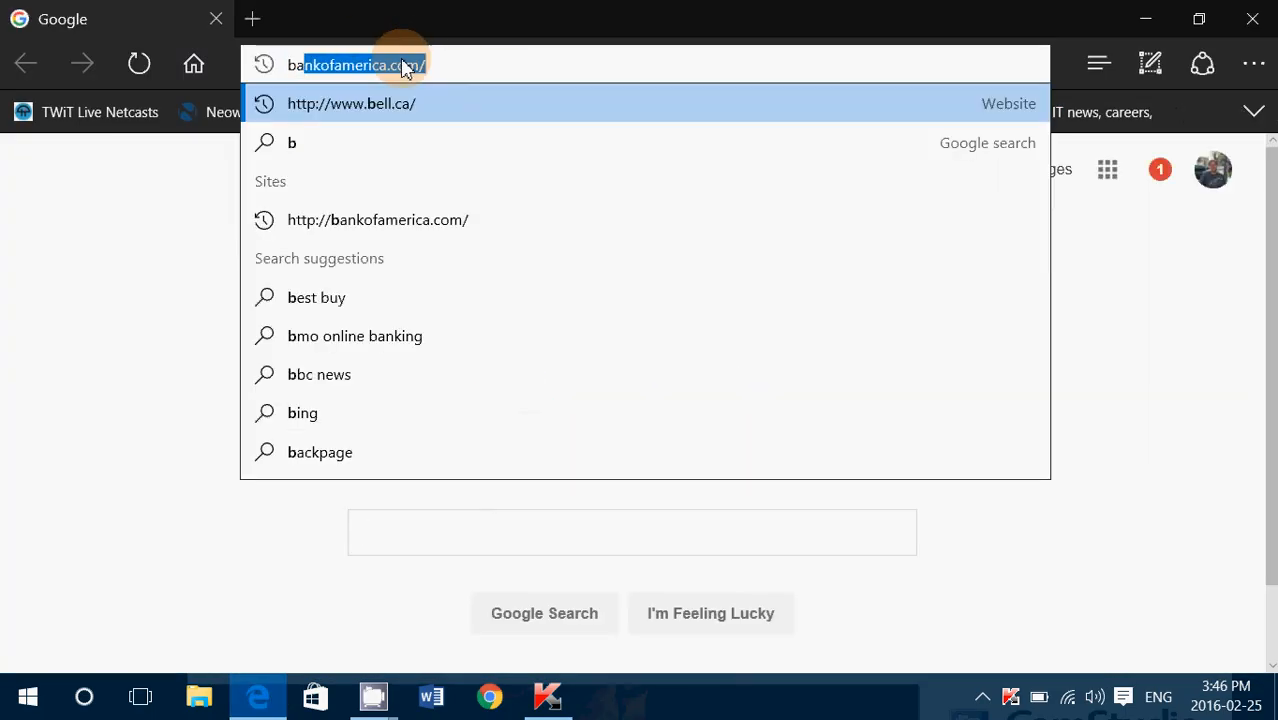
{"action": "key", "text": "Return"}
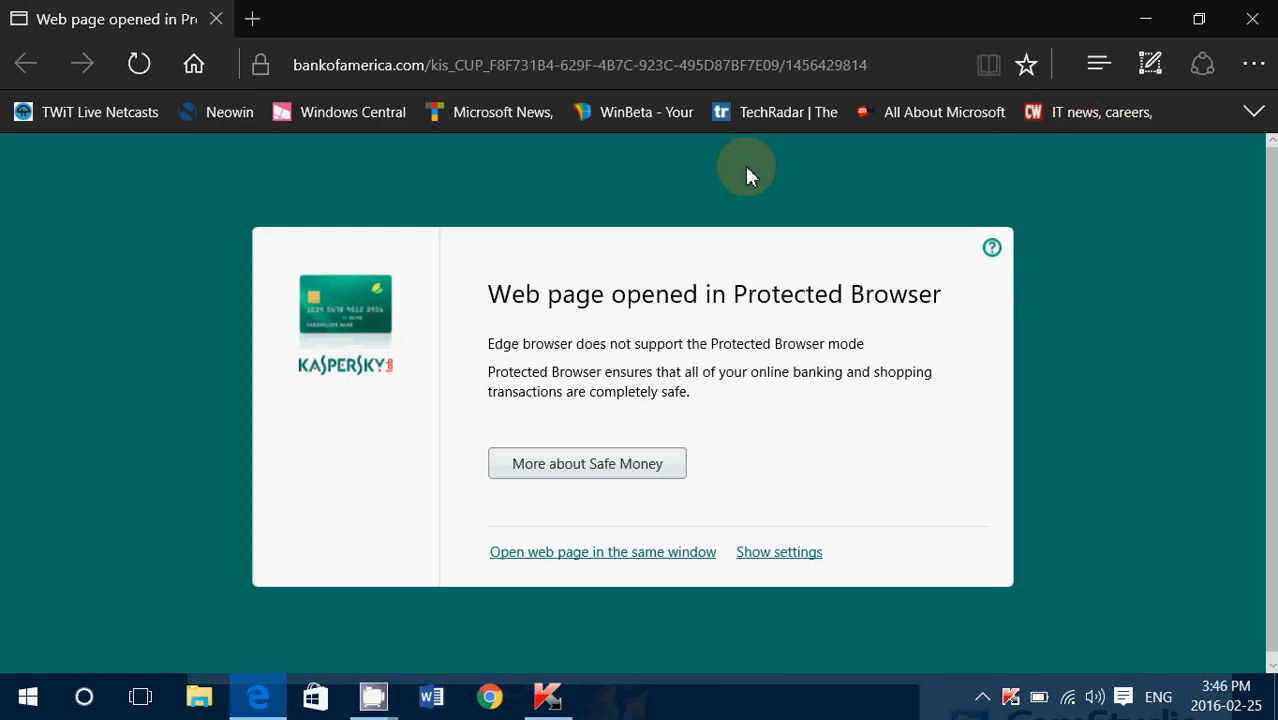
{"action": "left_click", "coordinate": [1253, 20]}
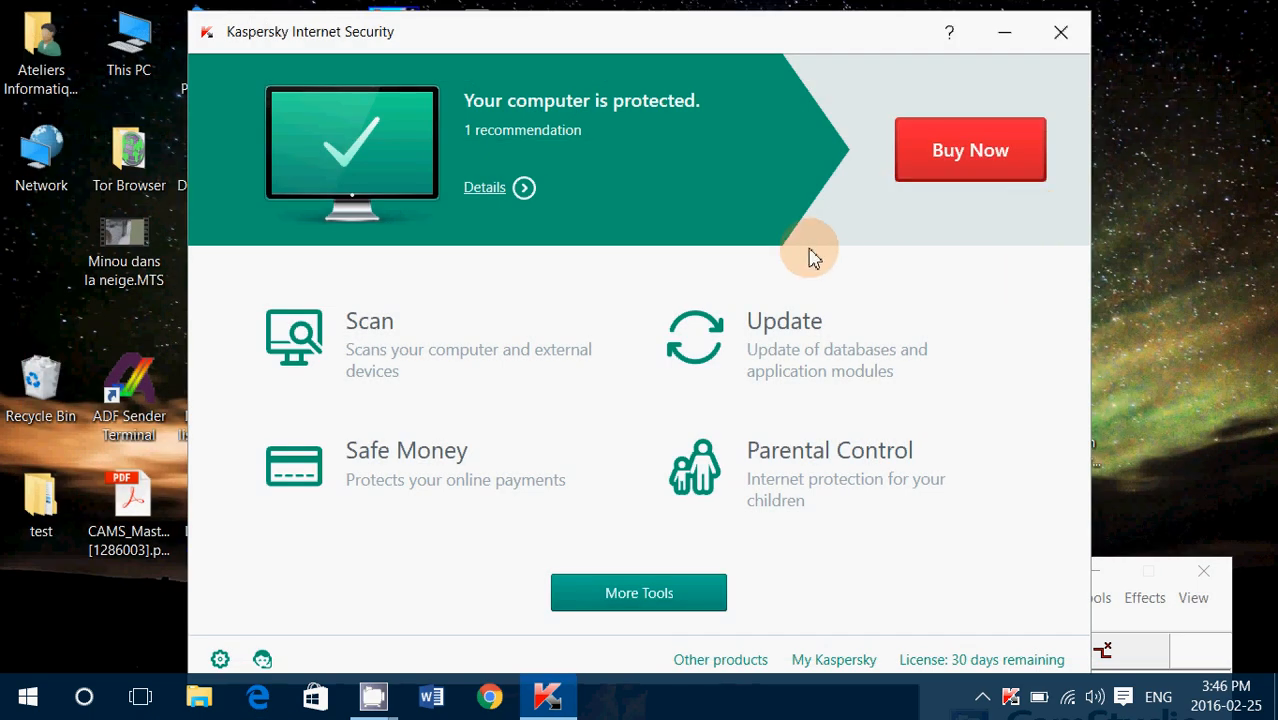
Step: Review Privacy Protection tracking statistics under More Tools and return to the Tools overview
{"action": "left_click", "coordinate": [639, 593]}
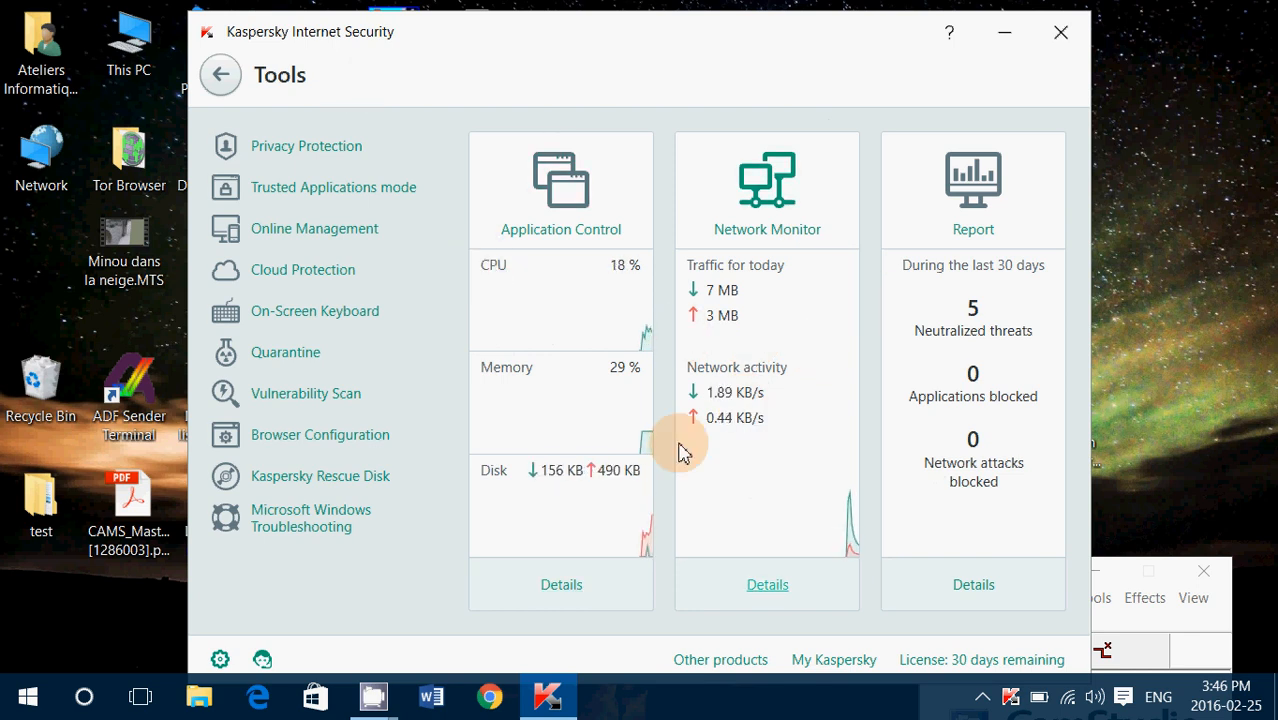
{"action": "left_click", "coordinate": [318, 152]}
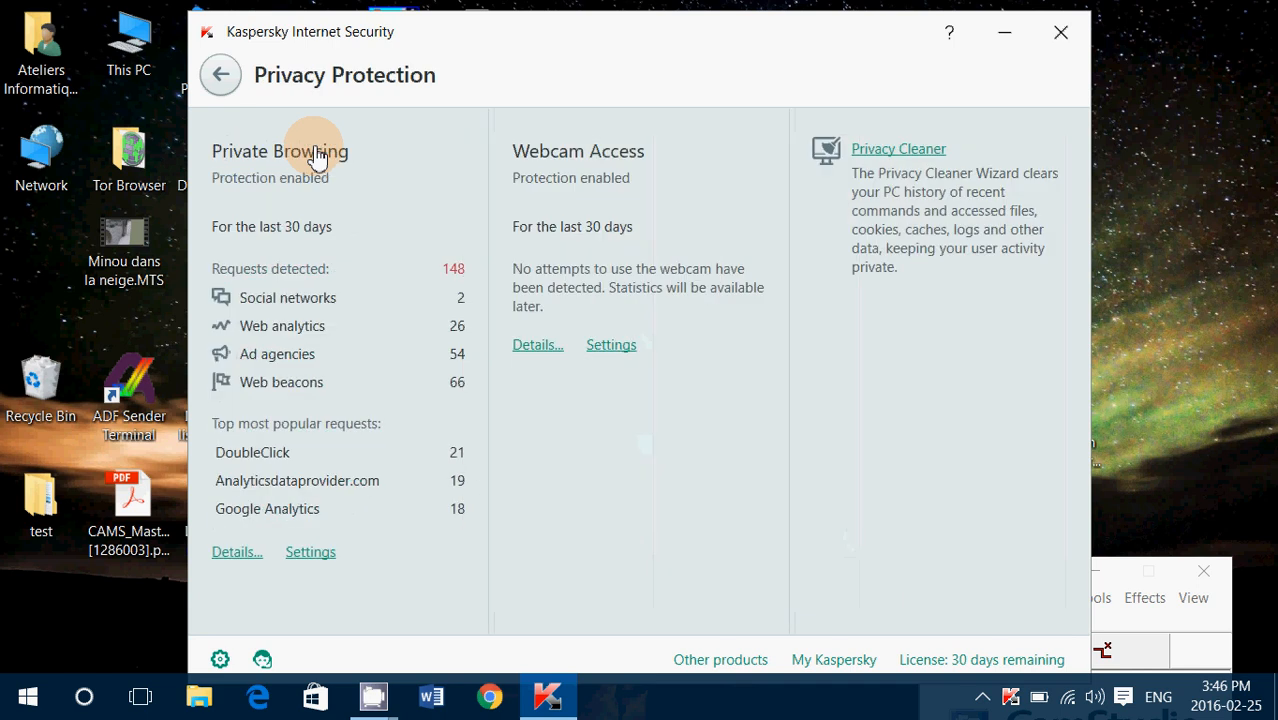
{"action": "left_click", "coordinate": [222, 76]}
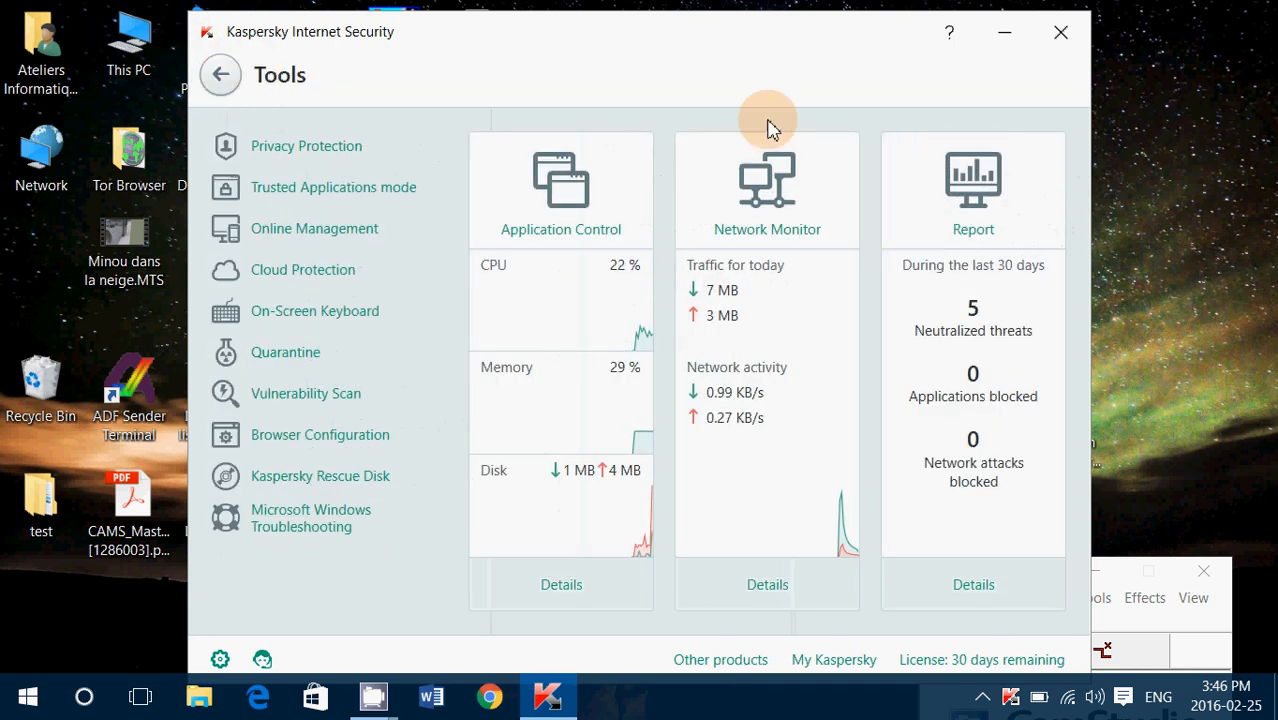
Step: Close Kaspersky and relaunch it from the desktop shortcut to show the protected-status home screen
{"action": "left_click", "coordinate": [1064, 44]}
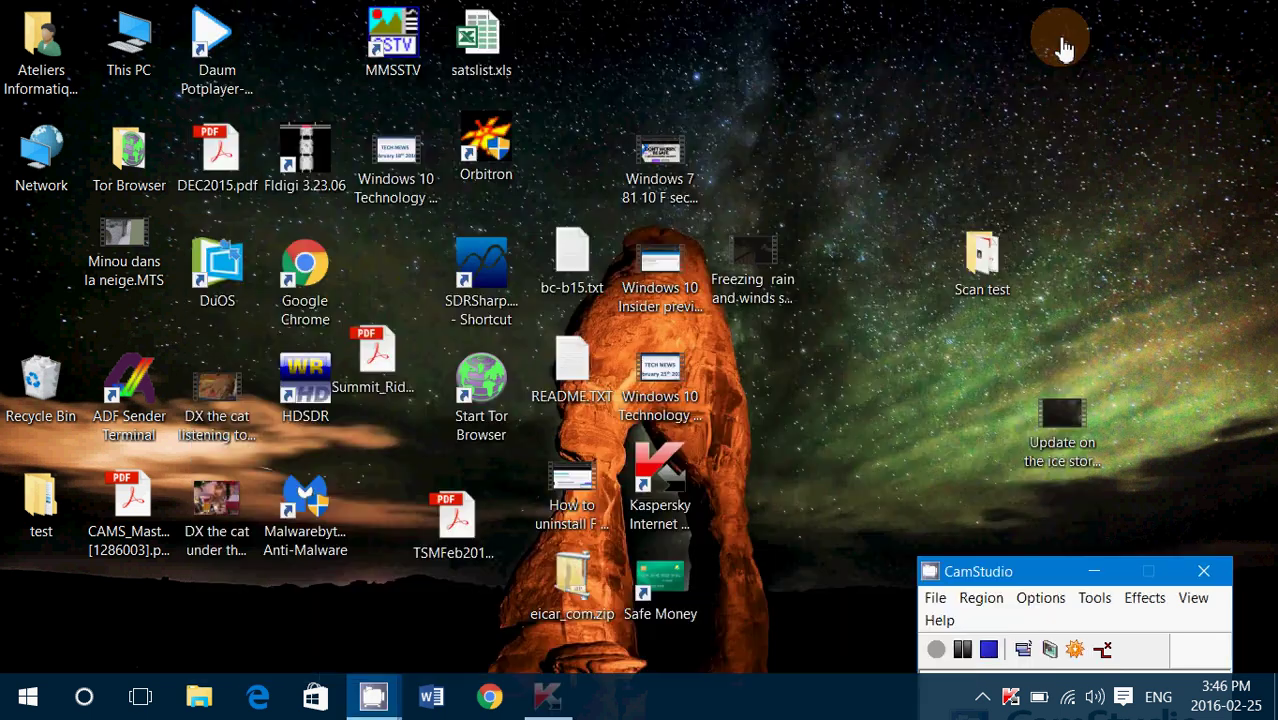
{"action": "left_click", "coordinate": [652, 470]}
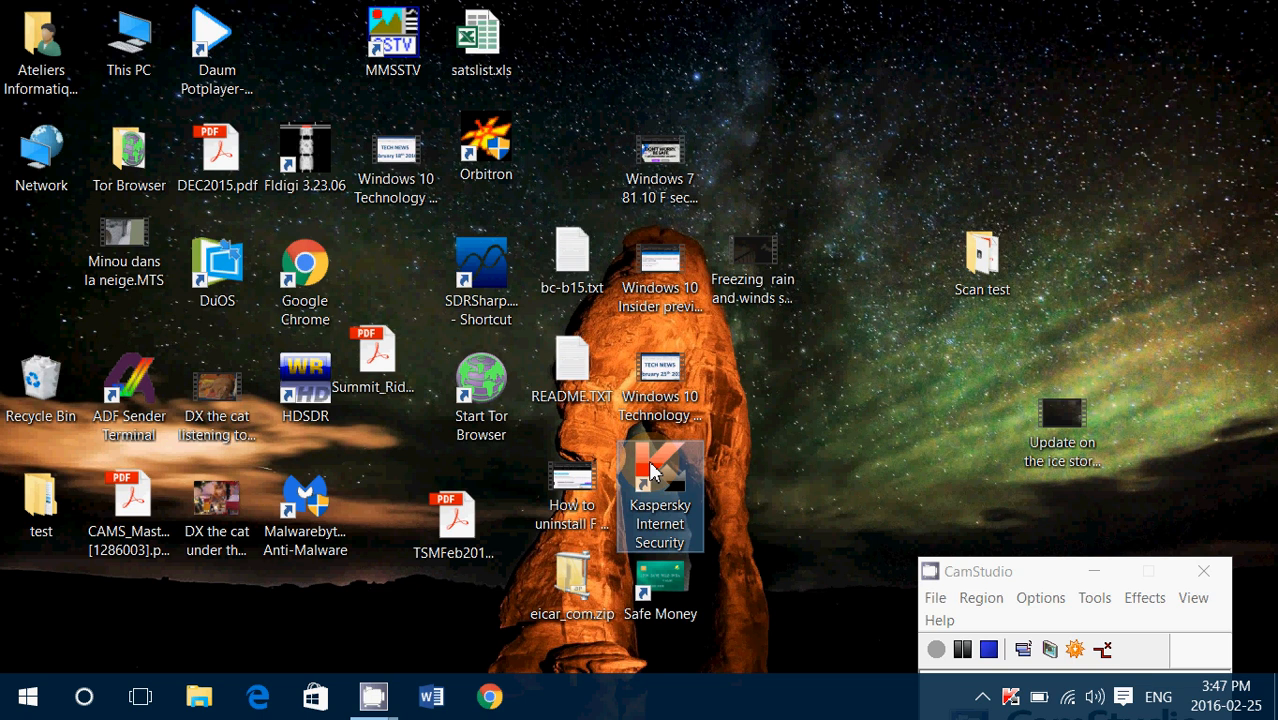
{"action": "double_click", "coordinate": [652, 470]}
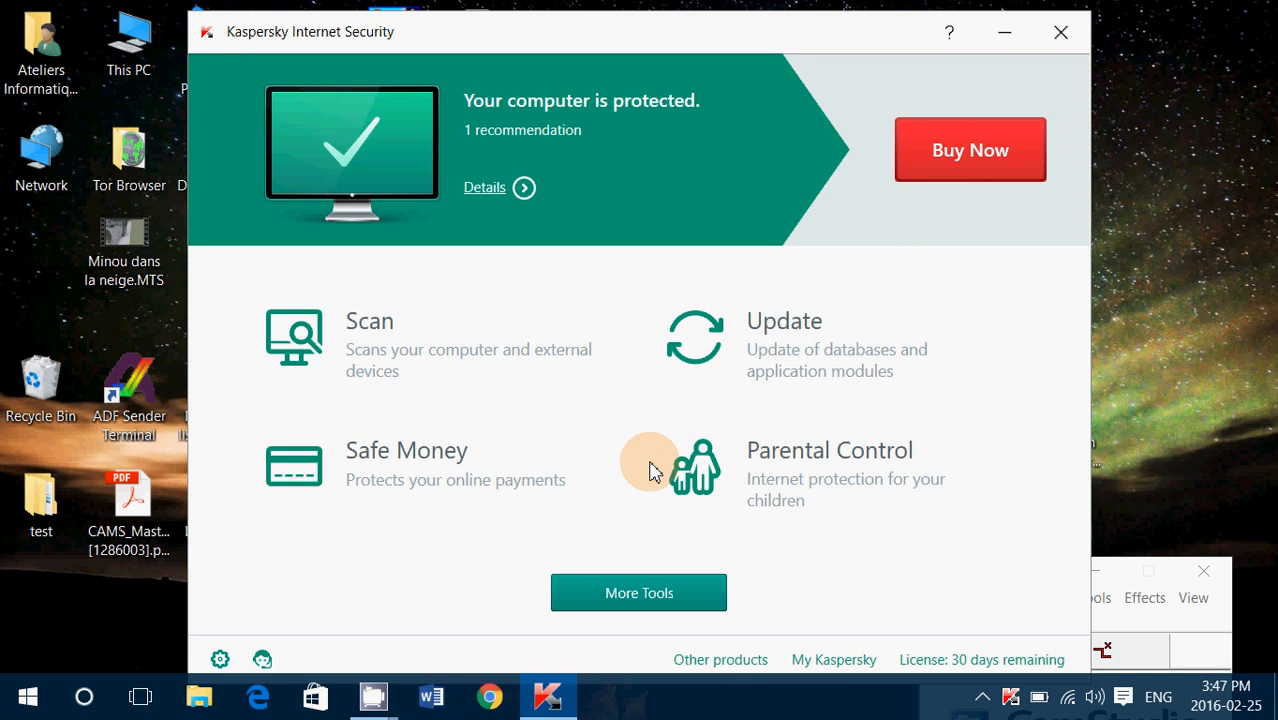
Step: Launch Task Manager from the taskbar to check Kaspersky Anti-Virus's 120.1 MB memory use
{"action": "right_click", "coordinate": [782, 703]}
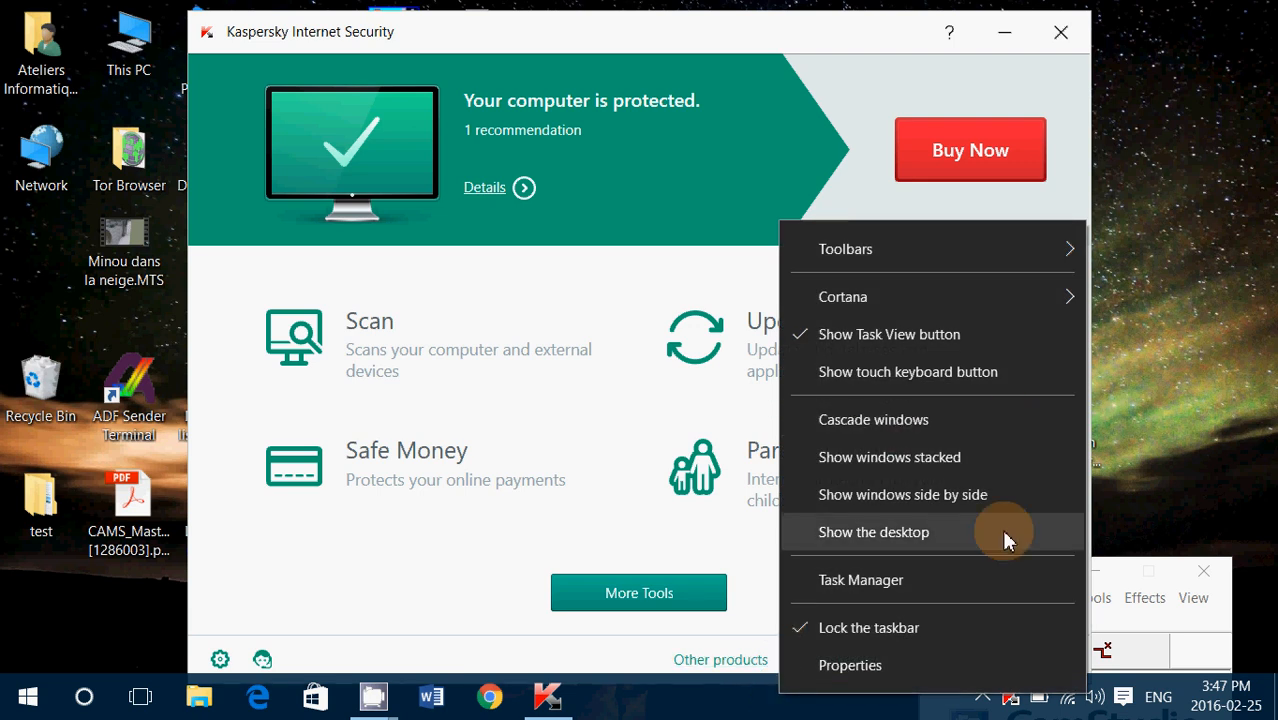
{"action": "left_click", "coordinate": [934, 579]}
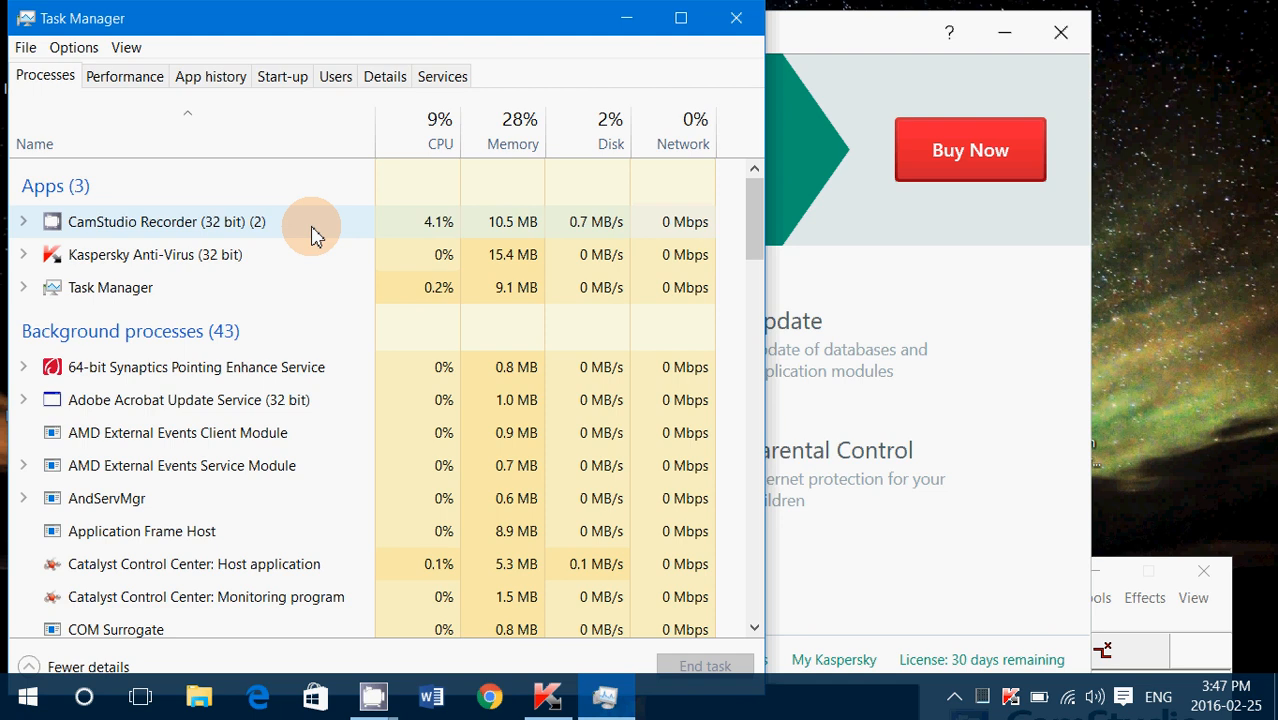
{"action": "scroll", "coordinate": [270, 420], "scroll_direction": "down", "scroll_amount": 3}
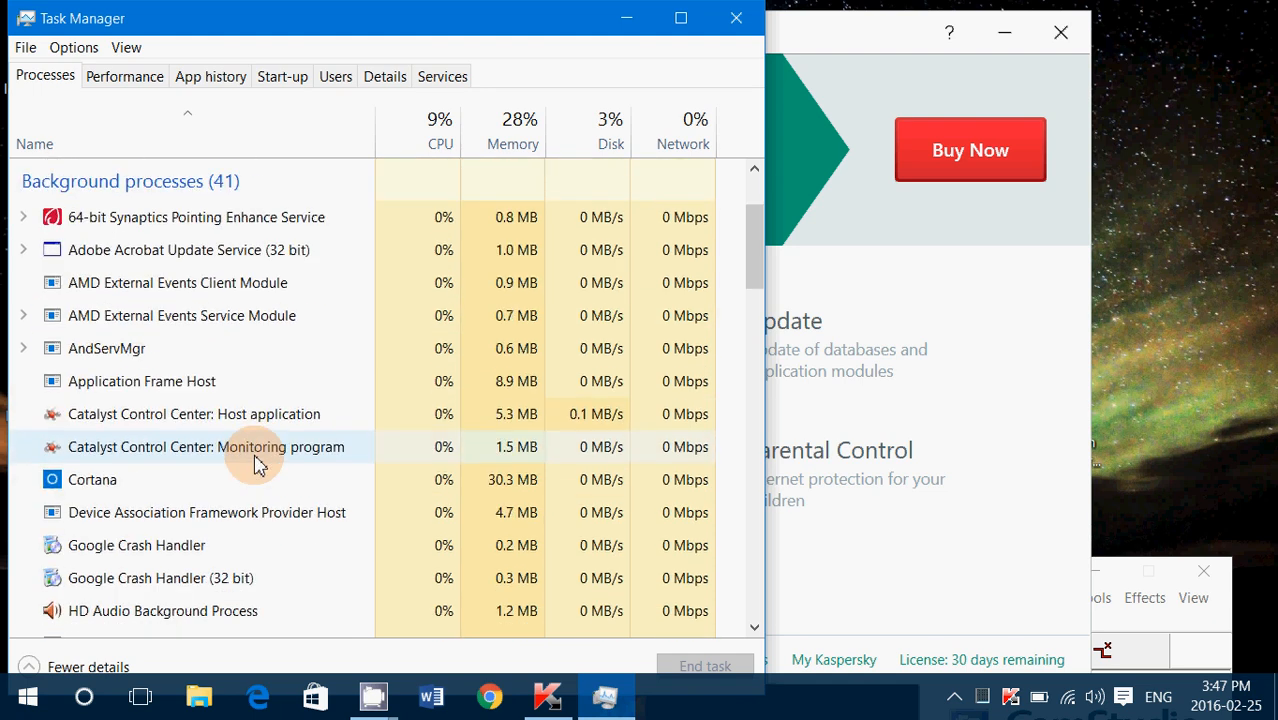
{"action": "scroll", "coordinate": [258, 460], "scroll_direction": "down", "scroll_amount": 1}
{"action": "scroll", "coordinate": [258, 462], "scroll_direction": "down", "scroll_amount": 2}
{"action": "scroll", "coordinate": [258, 462], "scroll_direction": "down", "scroll_amount": 2}
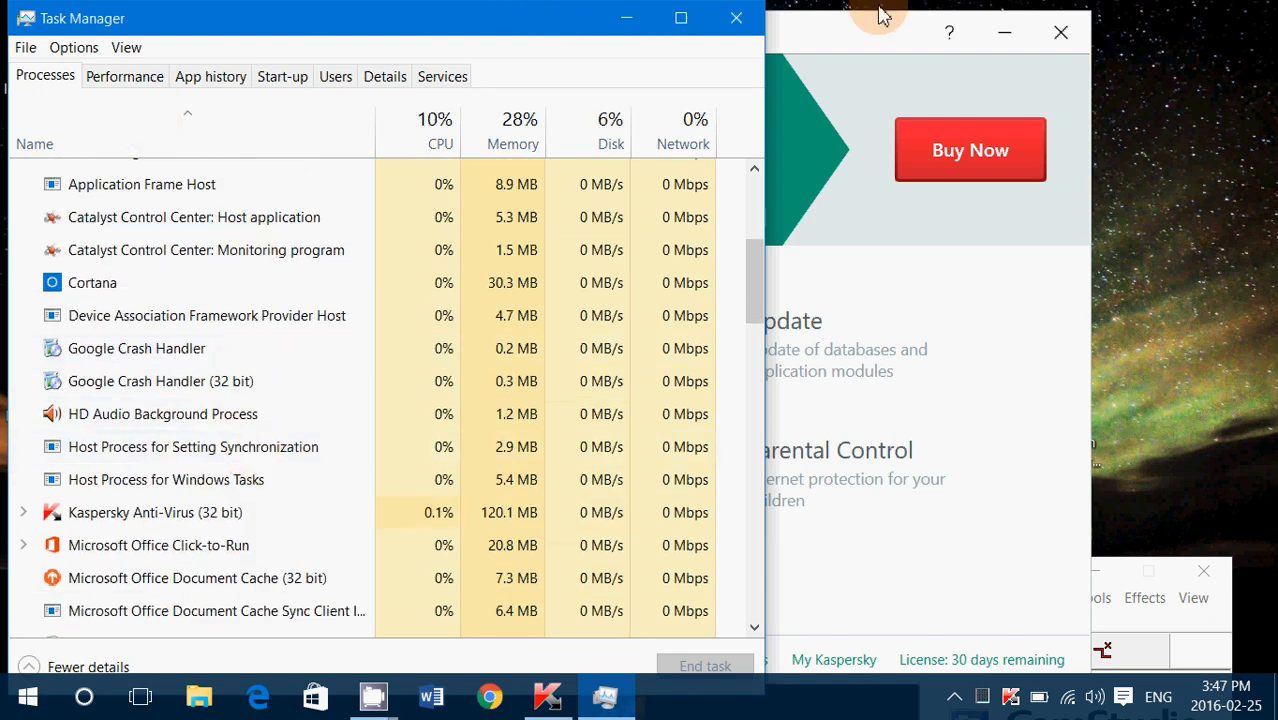
Step: Close Task Manager, returning to Kaspersky's protection-status home screen
{"action": "left_click", "coordinate": [736, 18]}
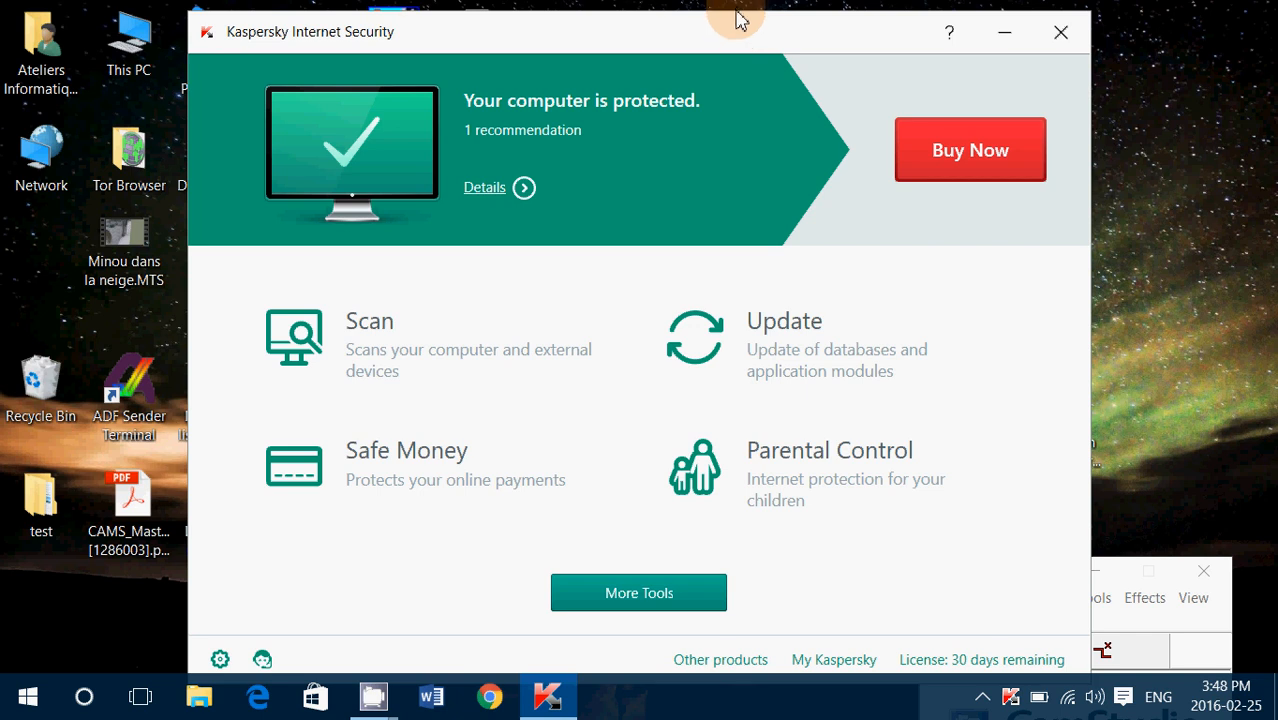
Step: Close Kaspersky Internet Security and leave the desktop with CamStudio active
{"action": "left_click", "coordinate": [1061, 32]}
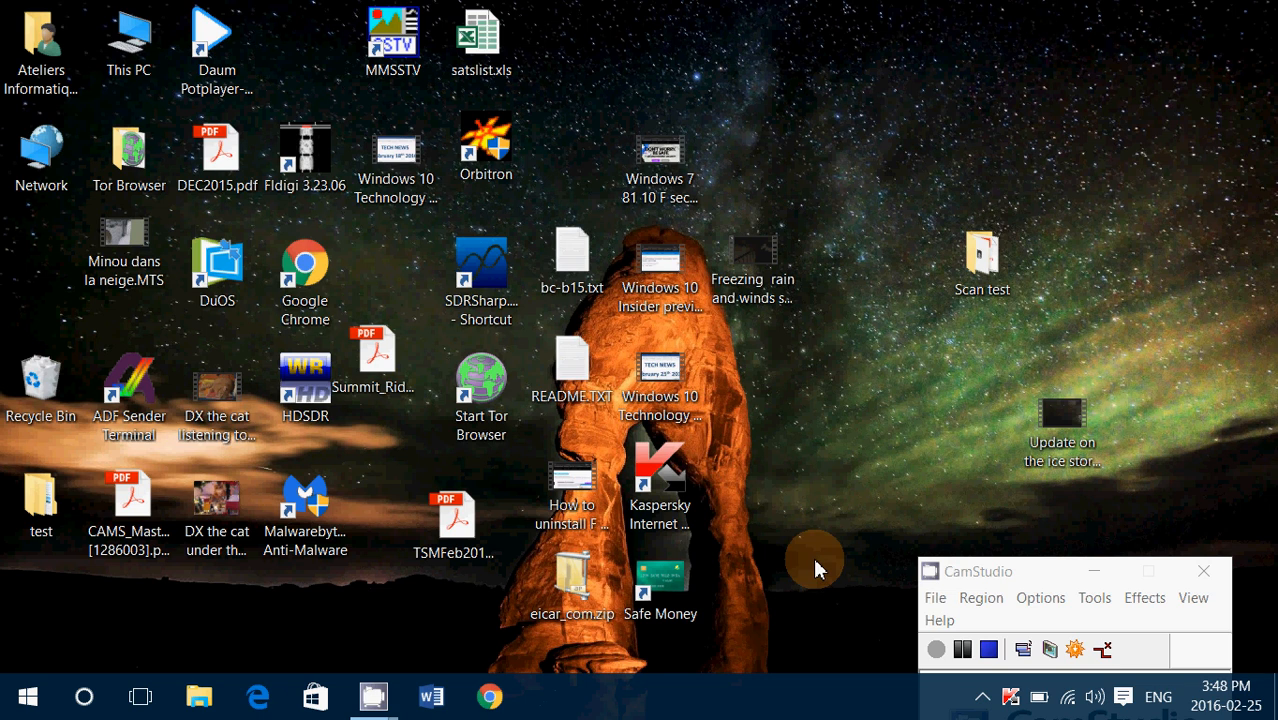
{"action": "left_click", "coordinate": [967, 572]}
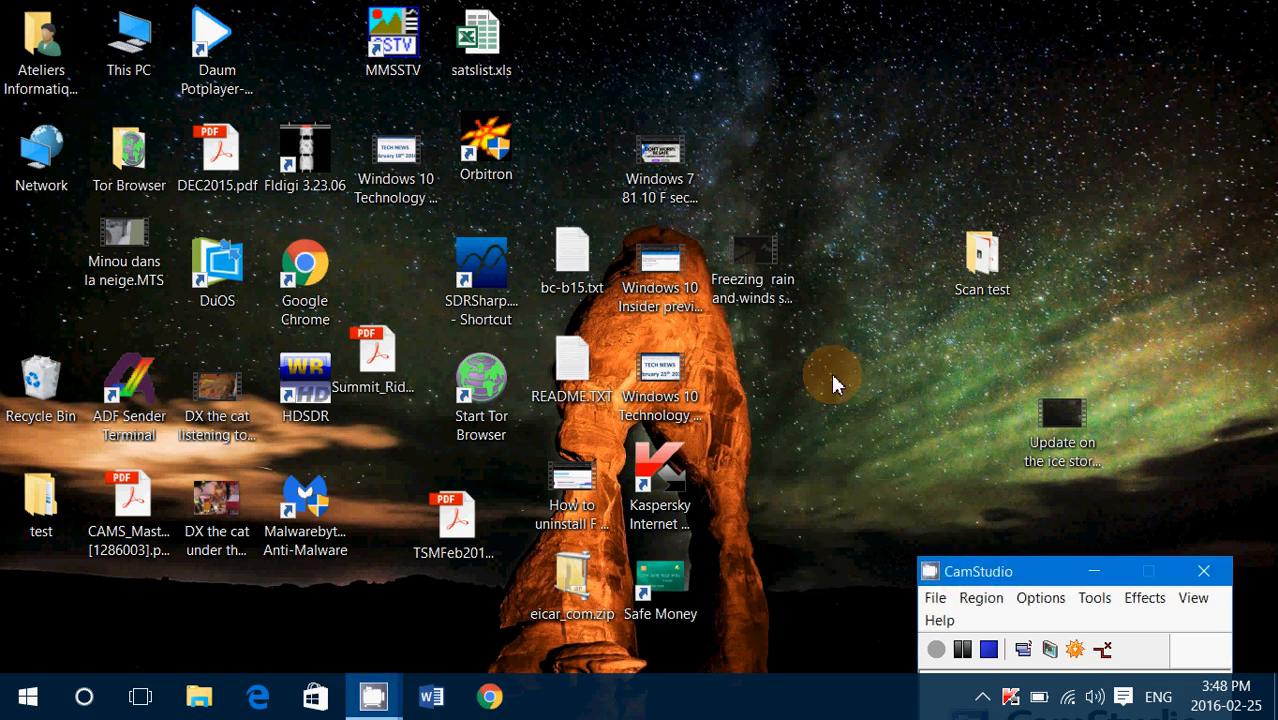